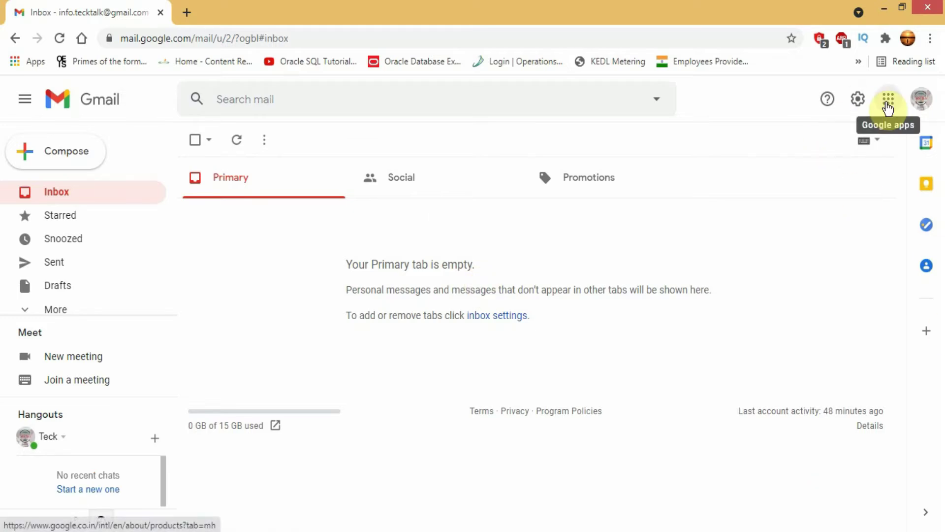
# - Open Google Meet from Gmail and view the options for starting a new meeting
pyautogui.click(887, 106)
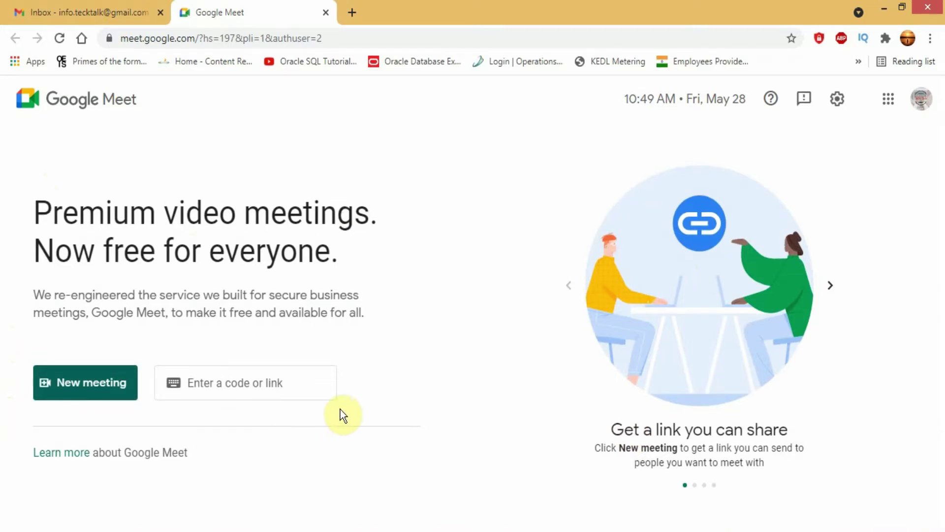
pyautogui.click(81, 387)
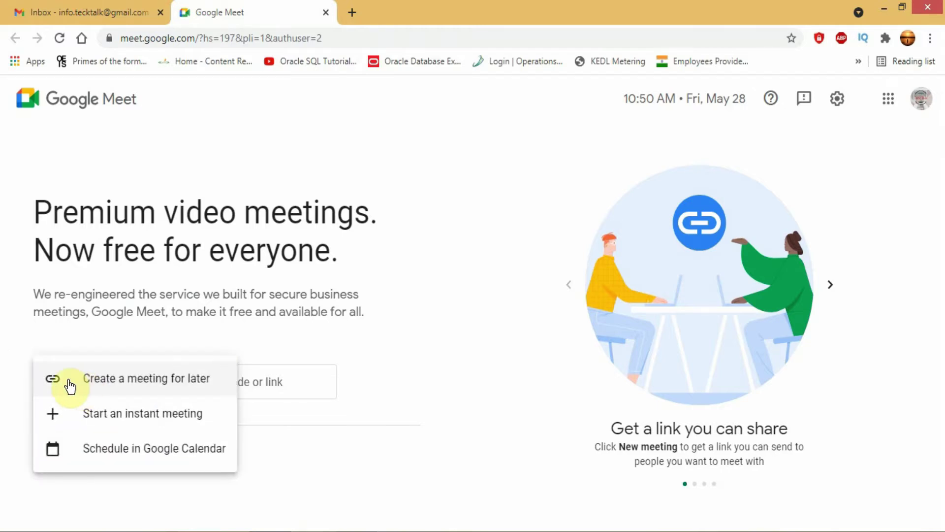
pyautogui.click(29, 323)
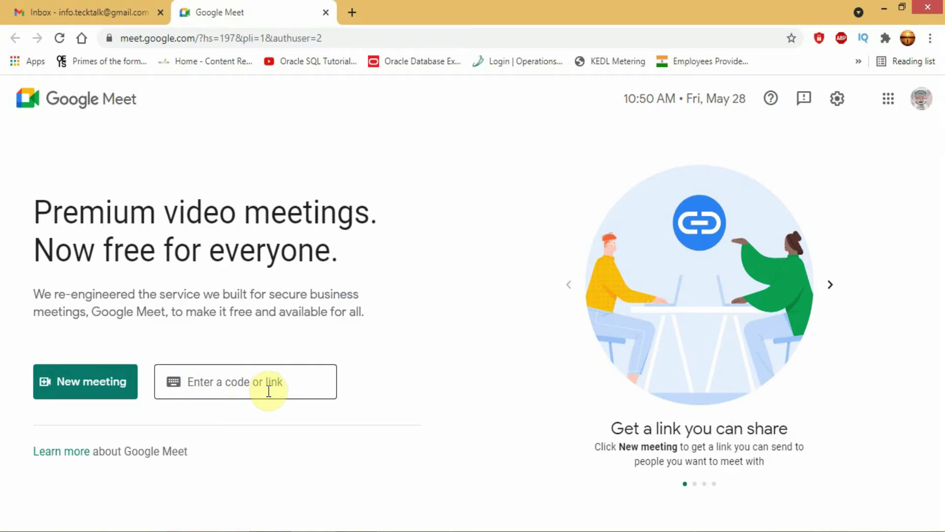
# - Create a meeting for later and copy its meeting link
pyautogui.click(87, 384)
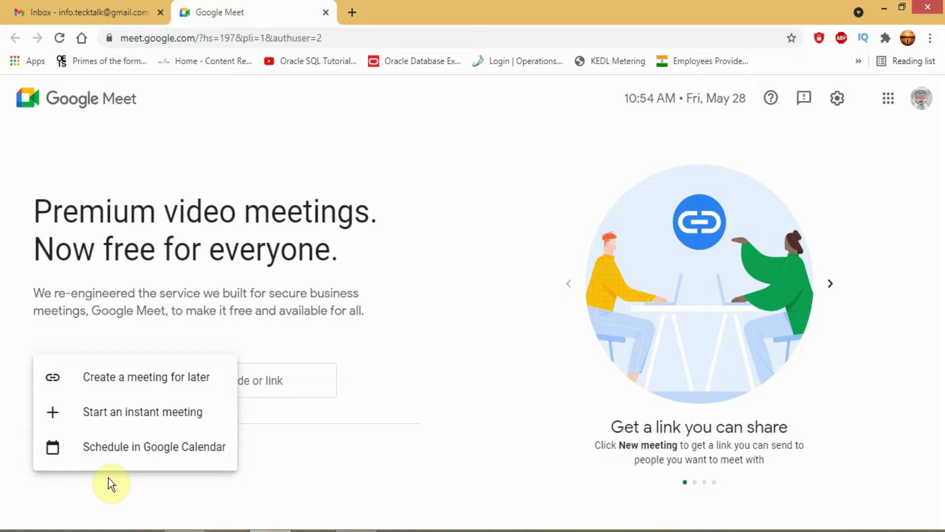
pyautogui.click(150, 386)
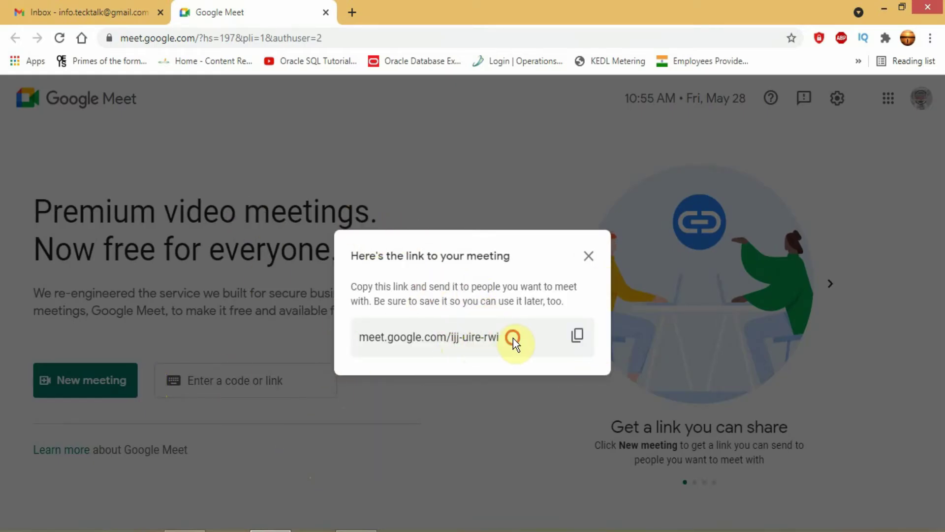
pyautogui.click(577, 337)
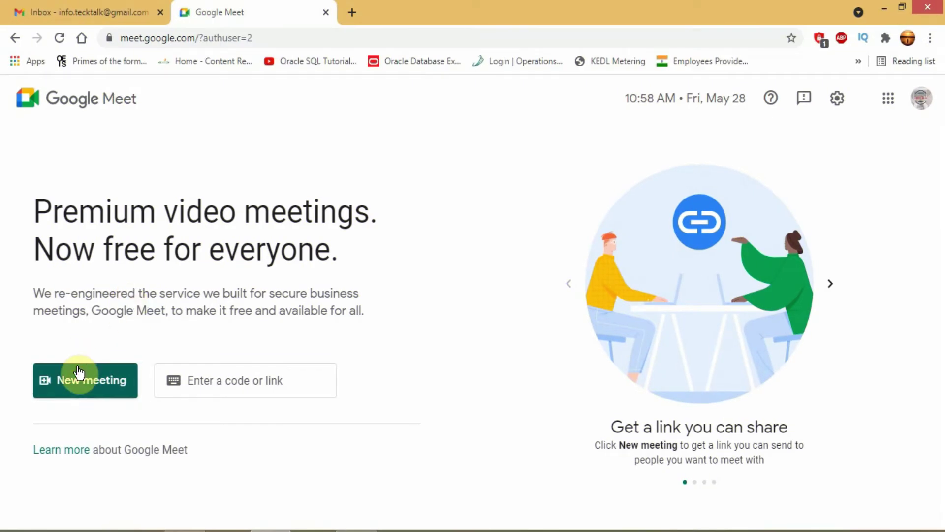
# - Start an instant meeting from the Google Meet home page
pyautogui.click(77, 379)
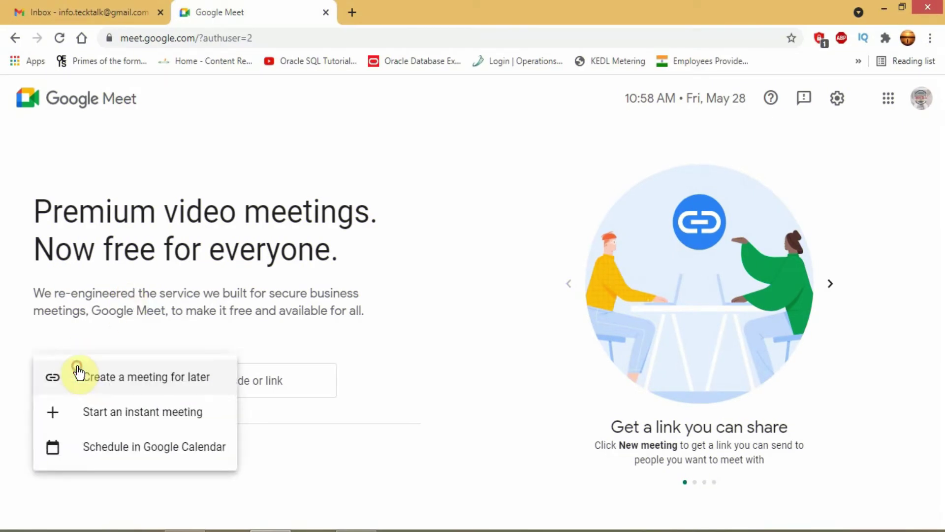
pyautogui.click(108, 414)
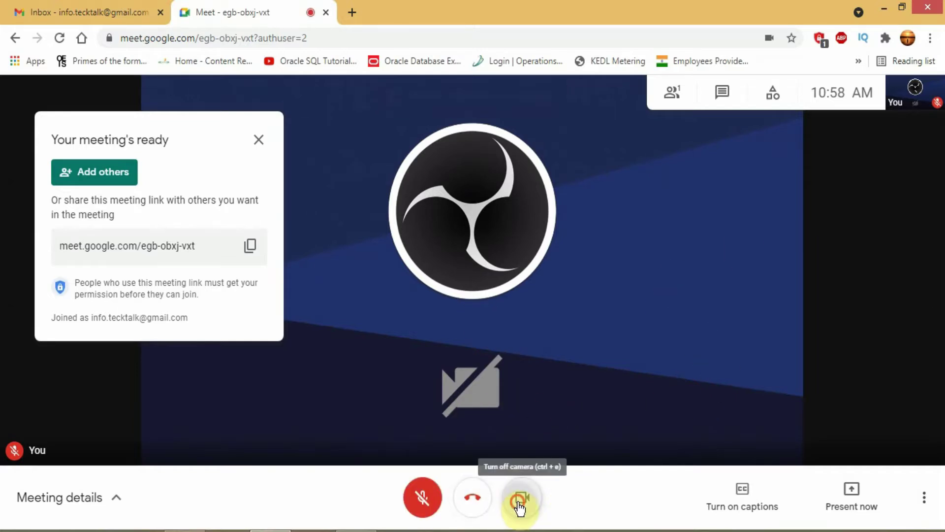
# - Turn off the camera in the meeting and try unmuting and muting the microphone
pyautogui.click(521, 504)
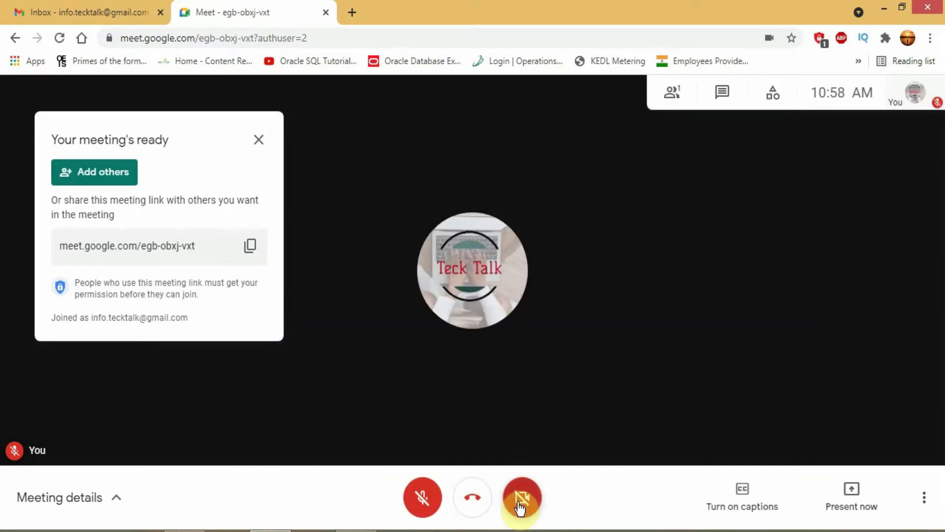
pyautogui.click(521, 504)
pyautogui.click(521, 505)
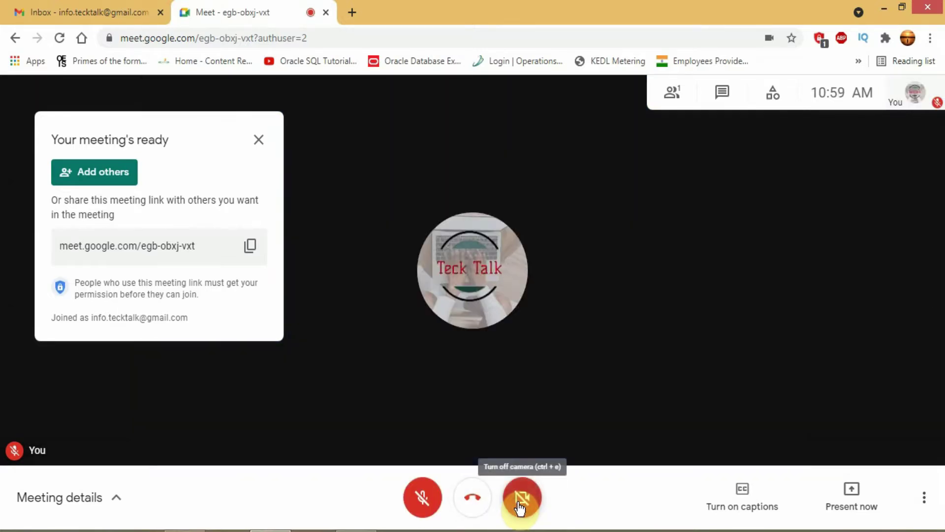
pyautogui.click(422, 500)
pyautogui.click(424, 487)
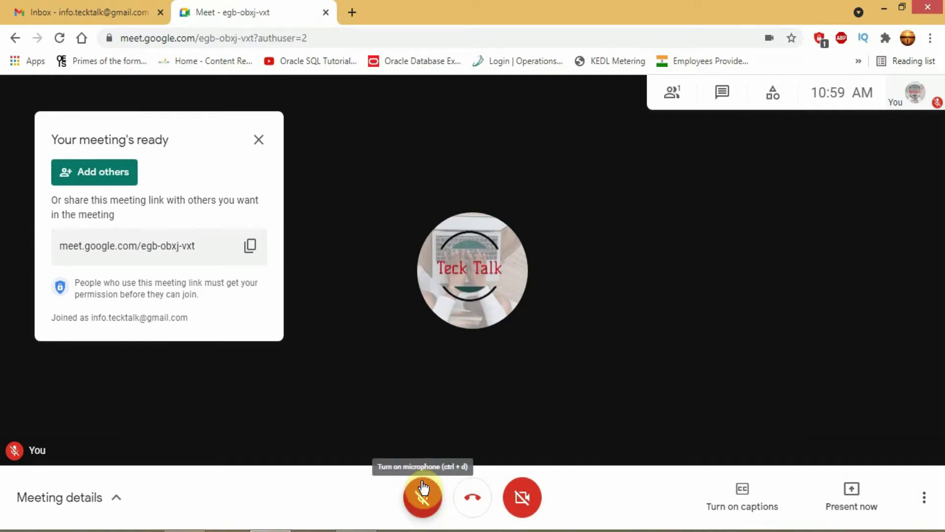
# - Examine the meeting's joining info and attachments, and close the meeting details
pyautogui.click(95, 510)
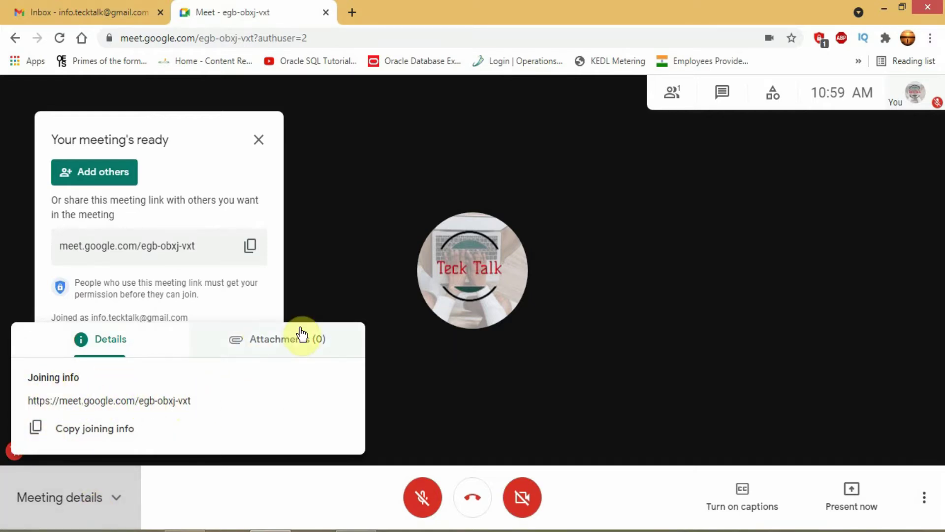
pyautogui.click(276, 347)
pyautogui.click(120, 338)
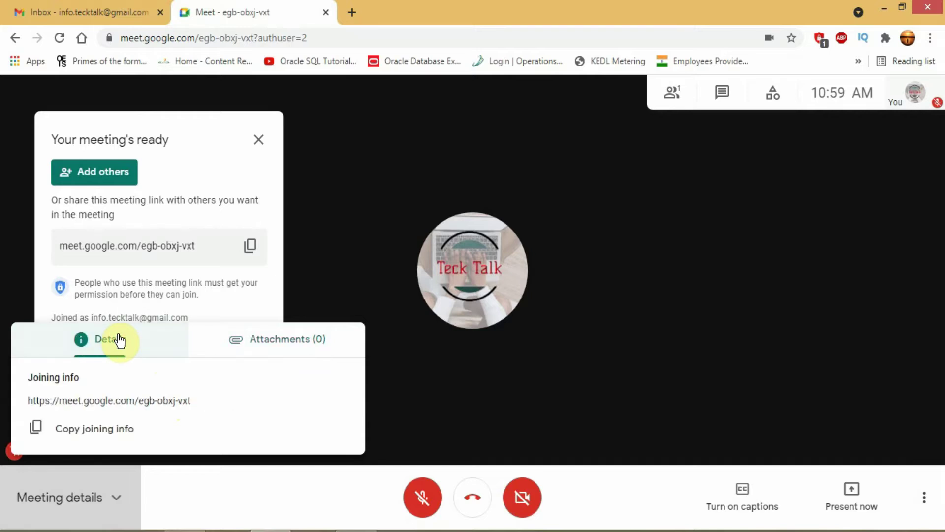
pyautogui.press('Escape')
# - Try turning the meeting captions on and off, and check the options for presenting the screen
pyautogui.click(743, 496)
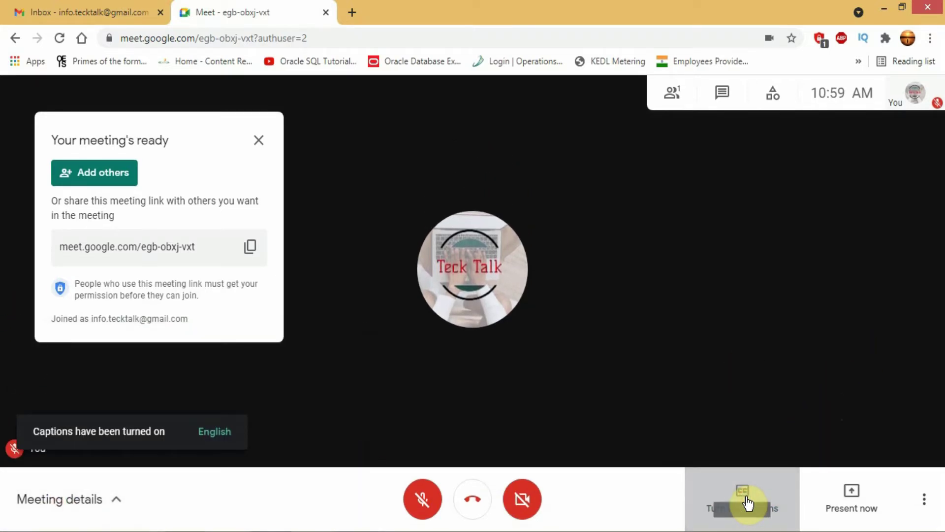
pyautogui.click(735, 504)
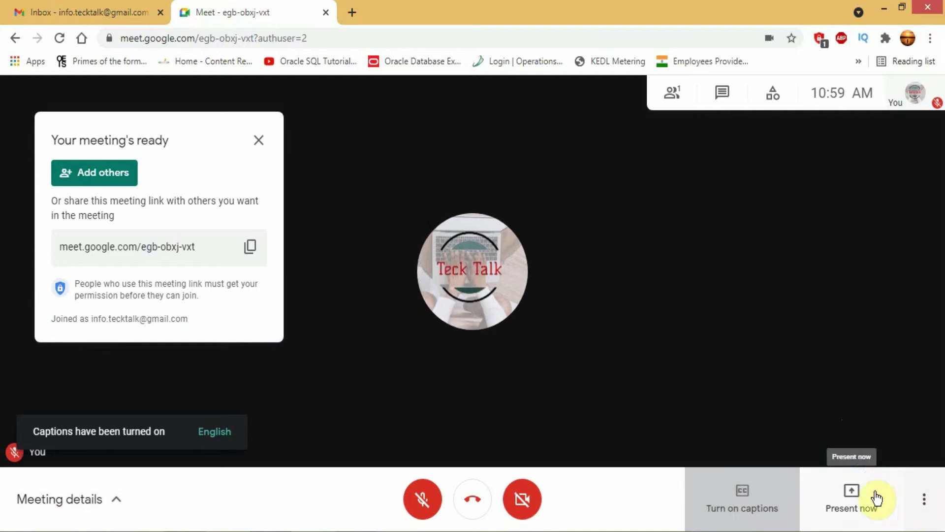
pyautogui.click(844, 516)
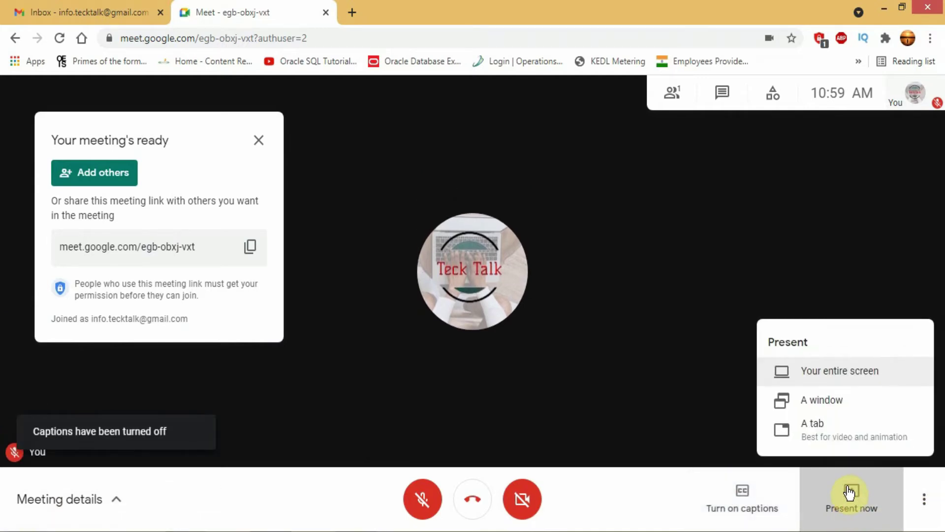
pyautogui.press('c')
pyautogui.click(845, 494)
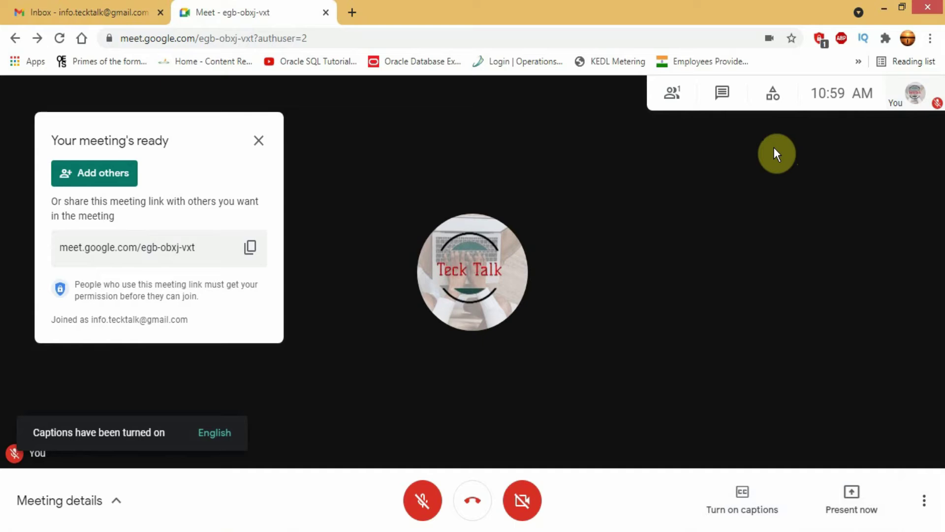
# - Look through the meeting's participants, chat and activities, leaving captions turned off
pyautogui.click(685, 93)
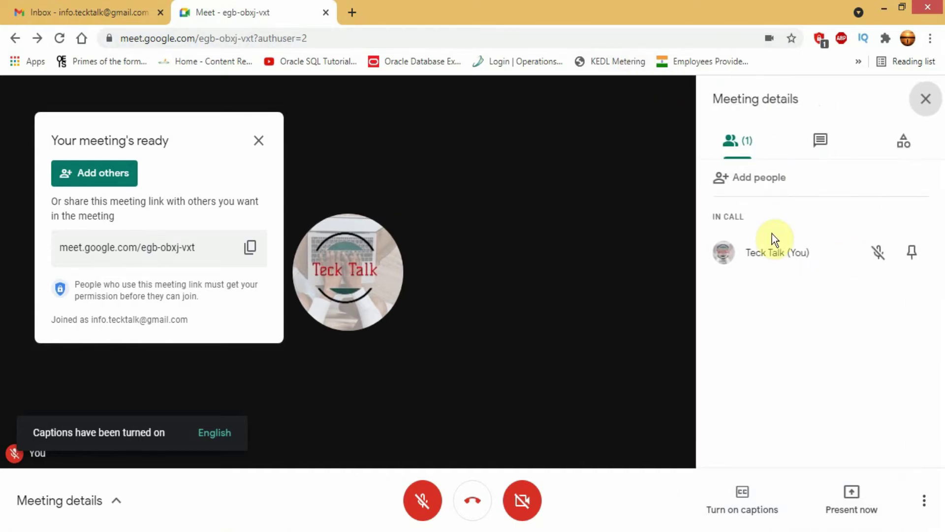
pyautogui.press('c')
pyautogui.click(818, 142)
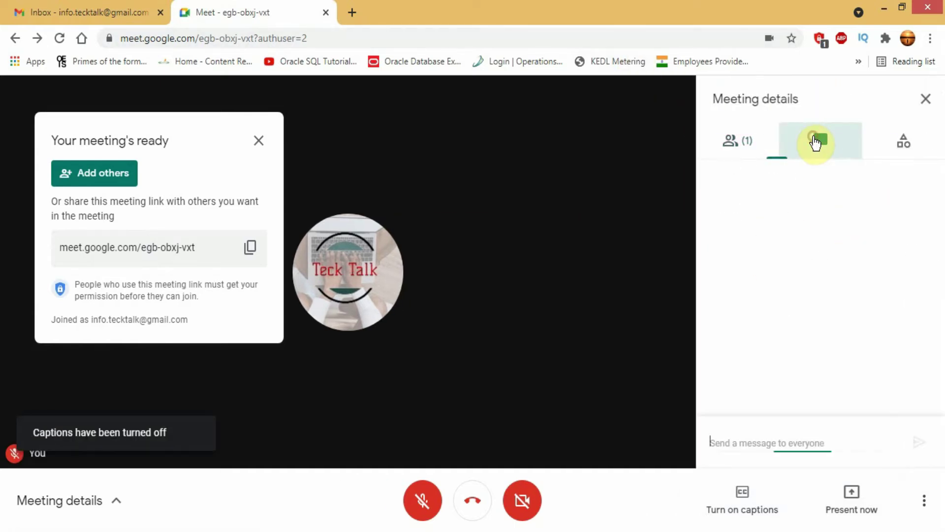
pyautogui.click(904, 142)
# - Copy the instant meeting's link and open the invitation for adding others
pyautogui.click(250, 247)
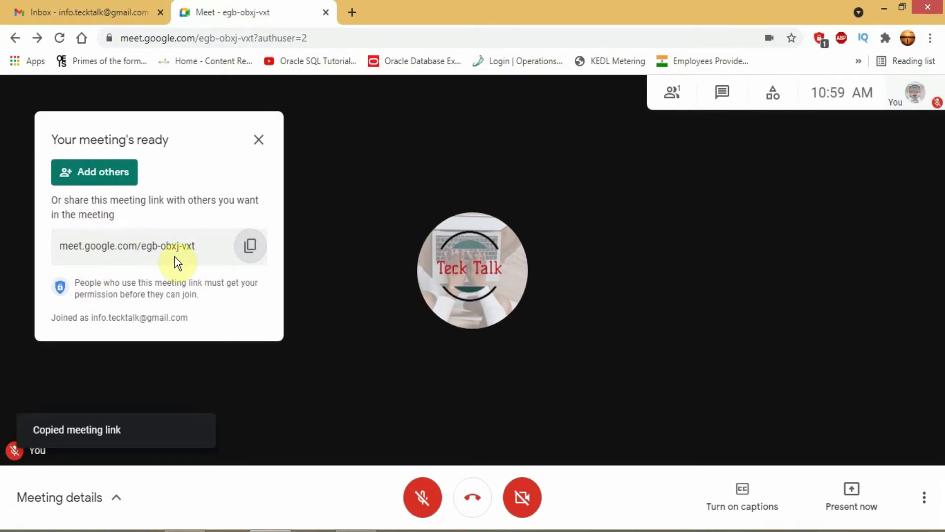
pyautogui.click(117, 177)
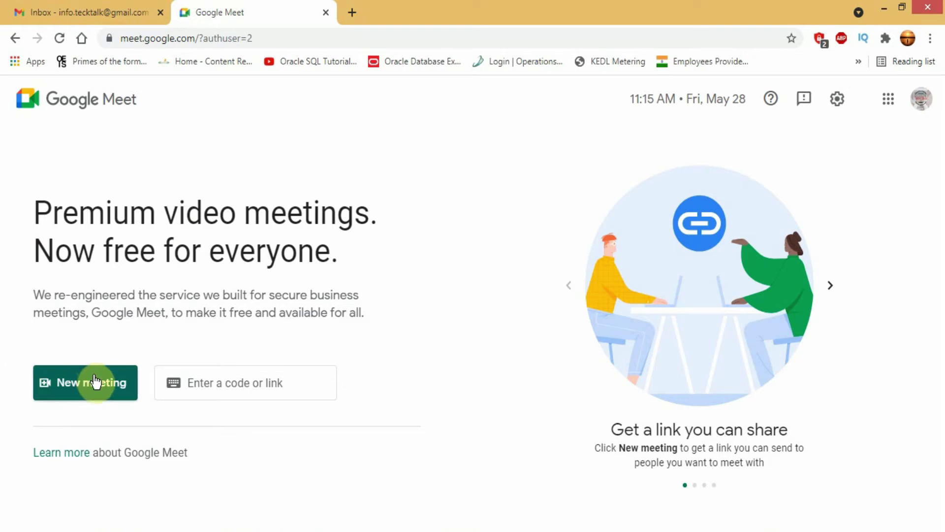
# - Schedule a meeting in Google Calendar titled "Google Meet Course" and set its date to May 29, 2021
pyautogui.click(93, 384)
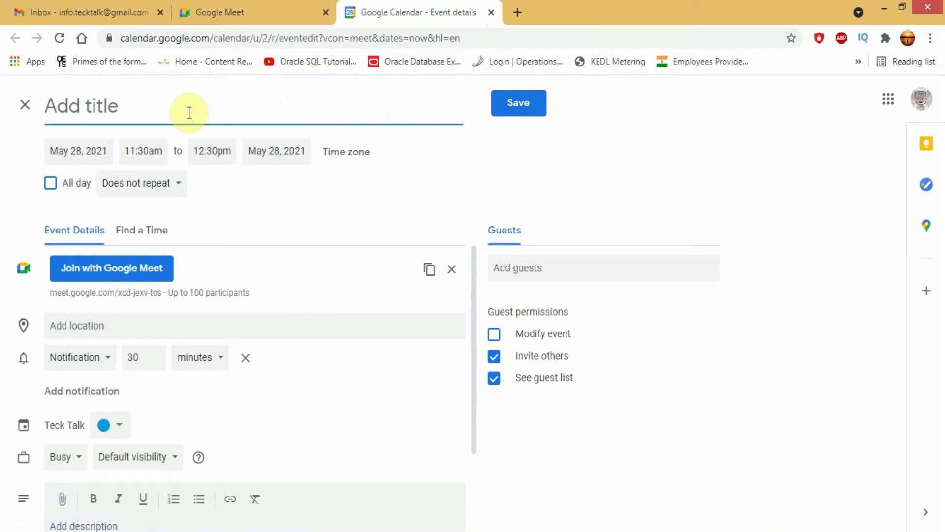
pyautogui.write('Google Meet')
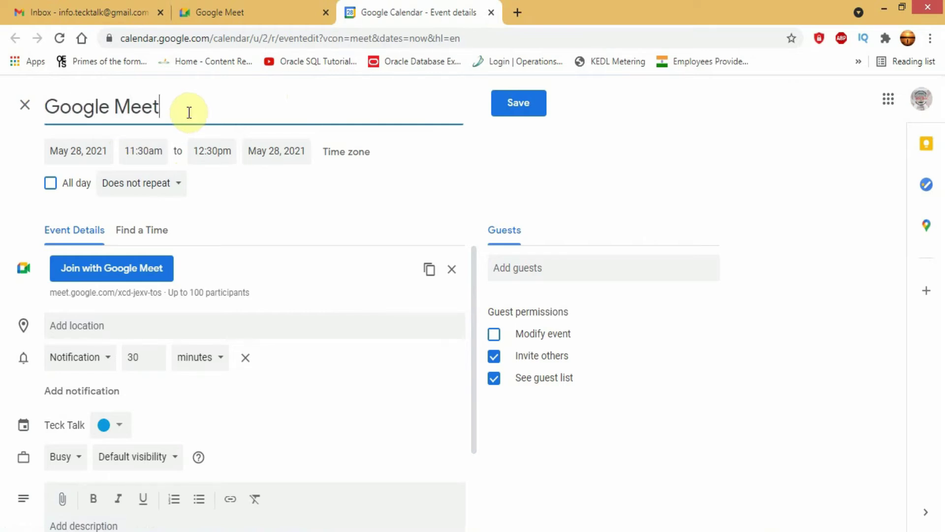
pyautogui.write('e')
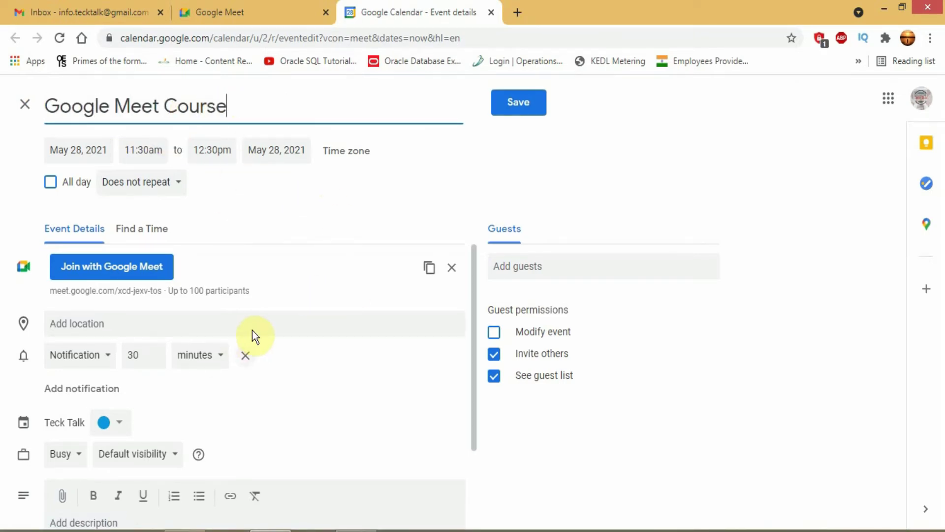
pyautogui.click(67, 156)
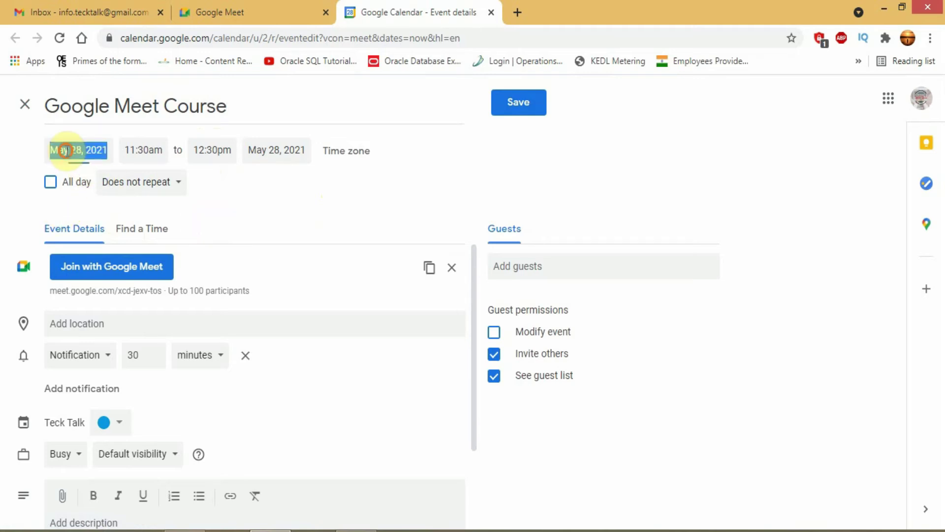
pyautogui.click(218, 286)
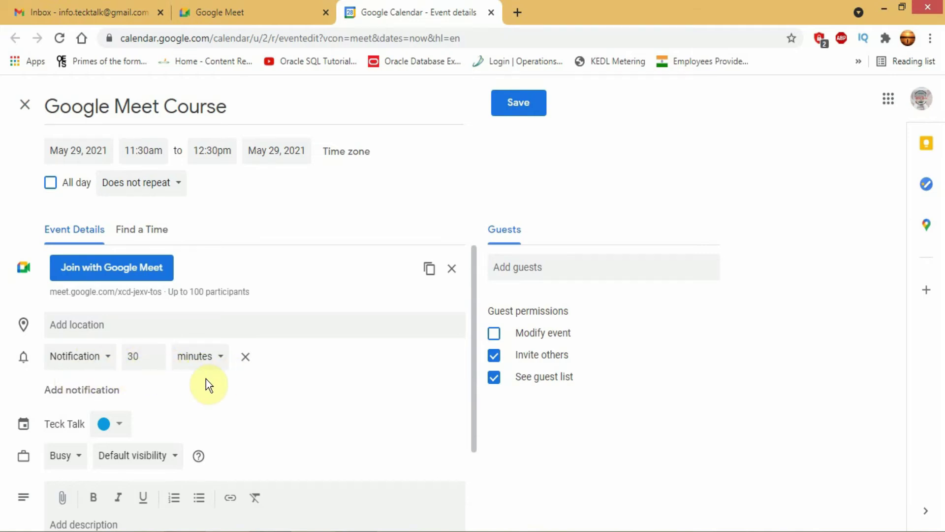
# - Add a second reminder to the event, sent as an email 10 minutes before
pyautogui.click(74, 391)
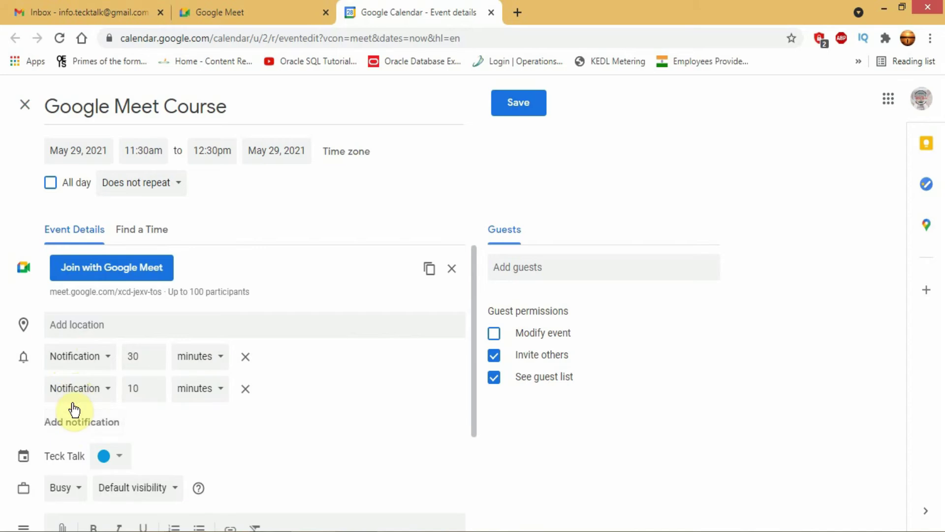
pyautogui.click(100, 392)
pyautogui.click(95, 366)
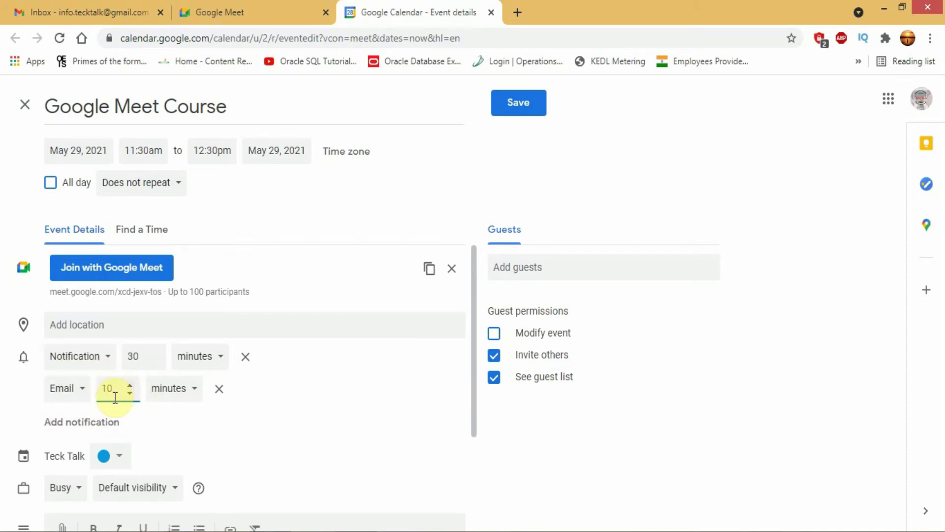
# - Enter the event description "This course is to show you how you can join a google meet"
pyautogui.scroll(-3, 98, 408)
pyautogui.click(88, 422)
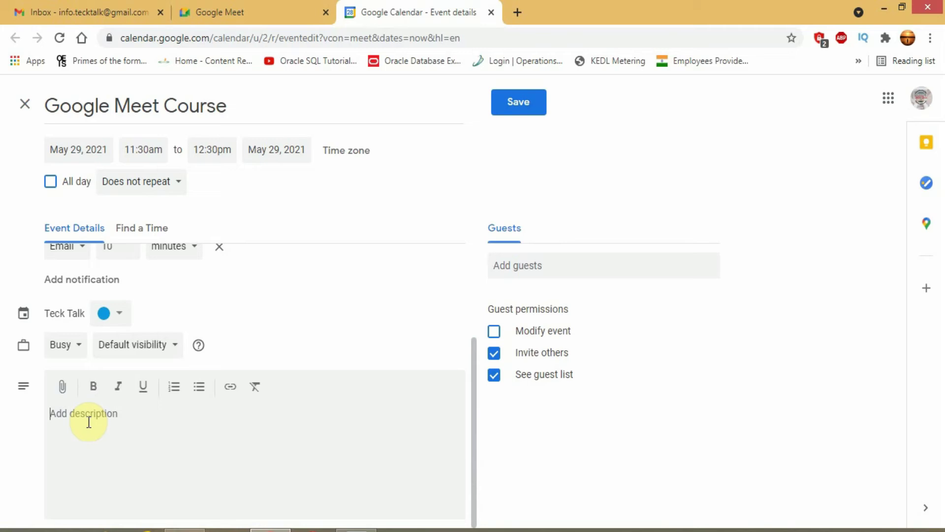
pyautogui.write('This cou')
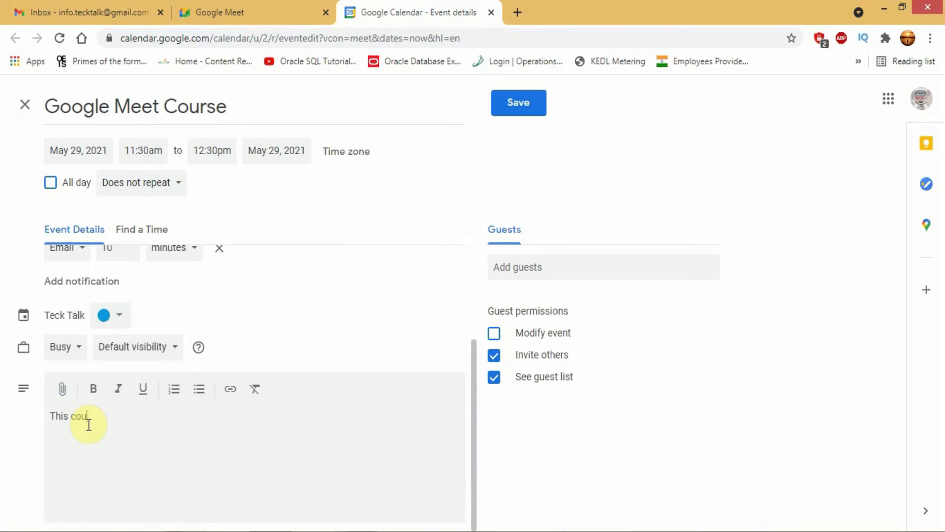
pyautogui.write('rse is to show you how you can join a googl')
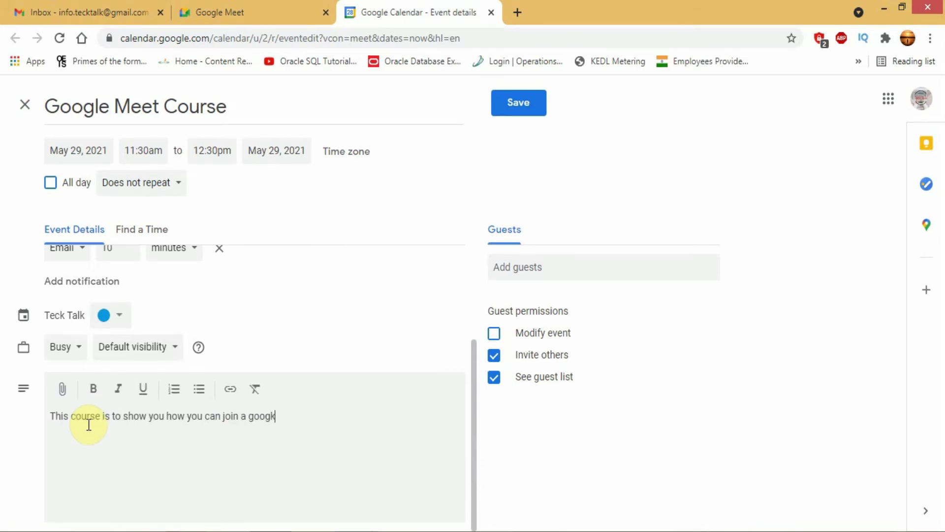
pyautogui.write('e meet')
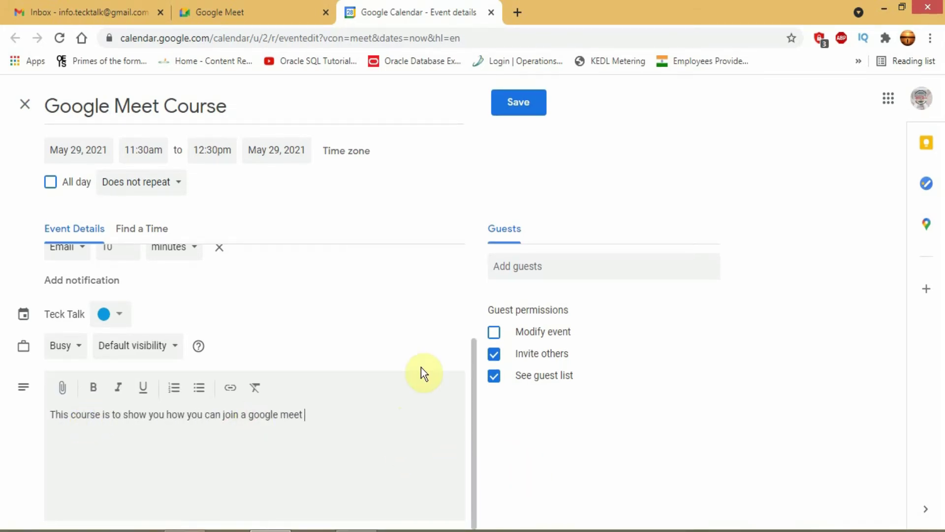
# - Save the event without adding guests and open the details of the Google Meet Course event in the calendar
pyautogui.click(514, 269)
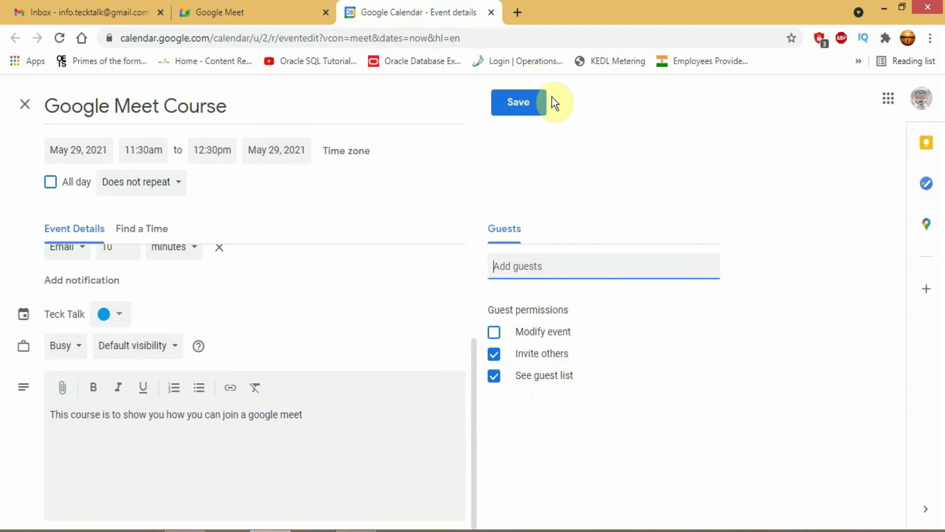
pyautogui.click(522, 114)
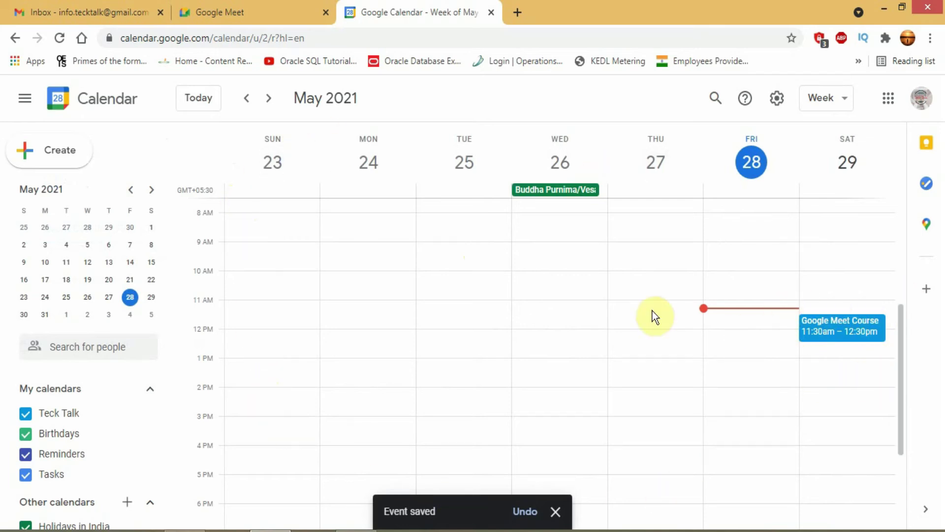
pyautogui.click(838, 329)
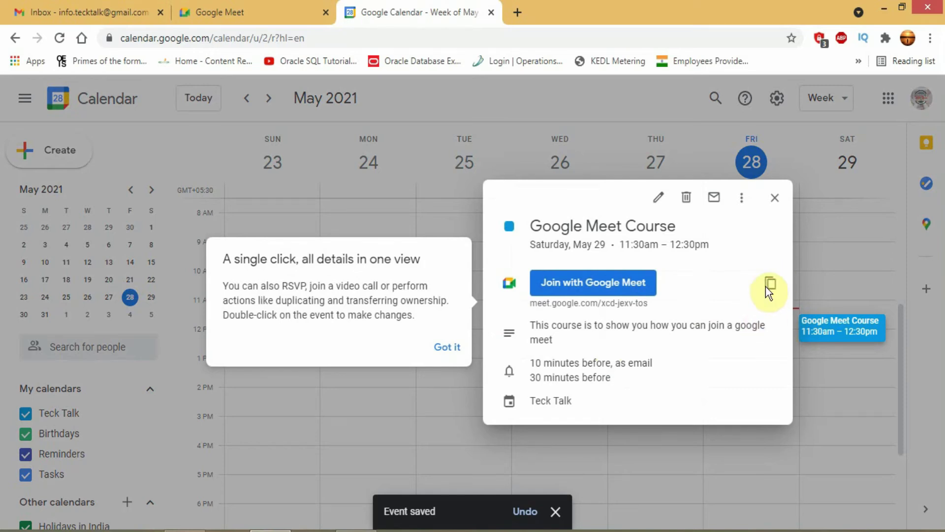
# - Copy the Google Meet link of the Google Meet Course event and dismiss the tip about event details
pyautogui.click(769, 283)
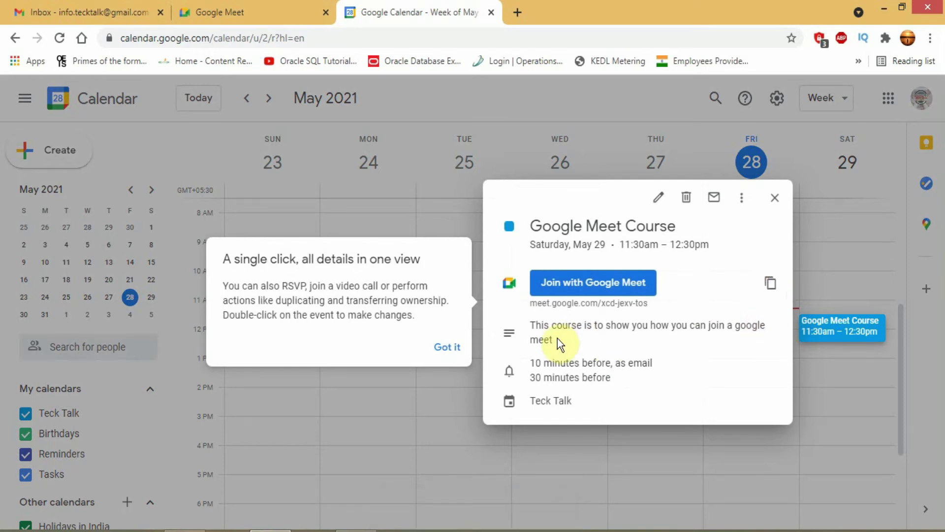
pyautogui.click(446, 347)
pyautogui.click(769, 285)
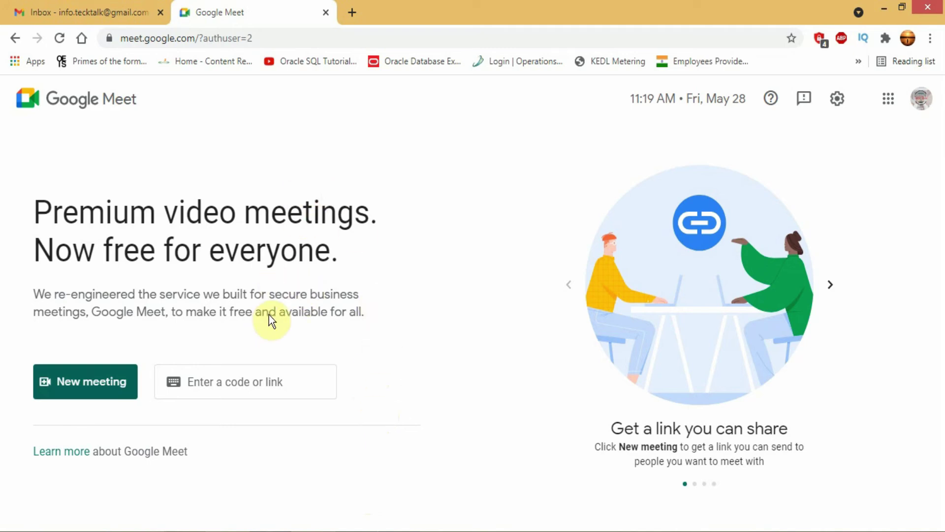
pyautogui.click(278, 385)
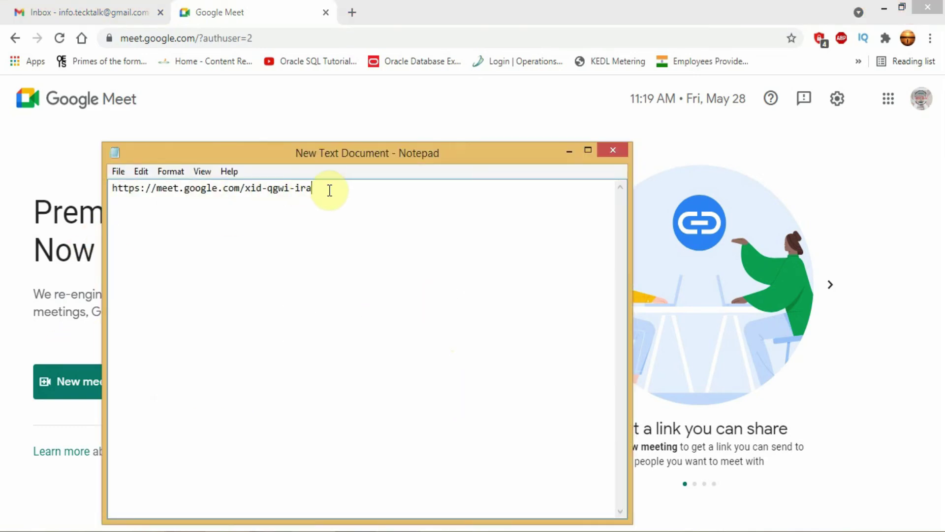
pyautogui.moveTo(315, 187); pyautogui.dragTo(97, 193)
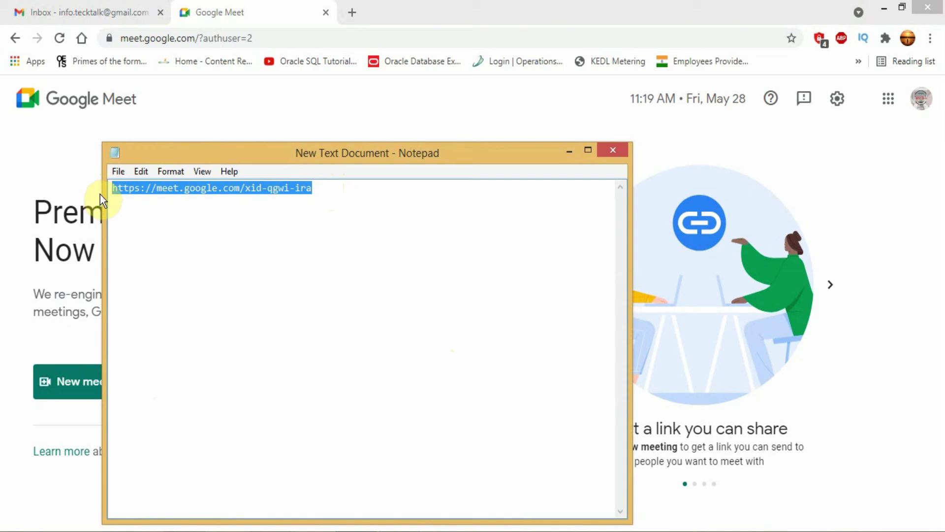
pyautogui.click(571, 152)
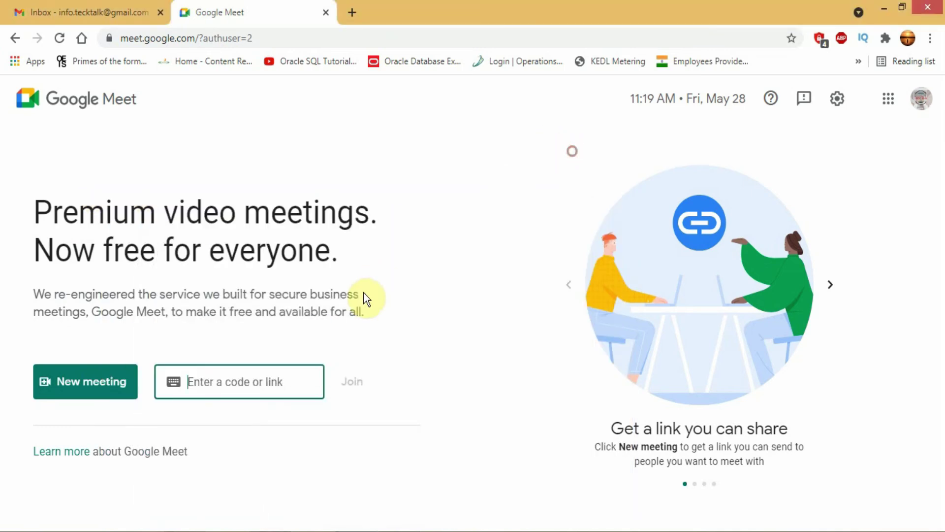
pyautogui.click(266, 380)
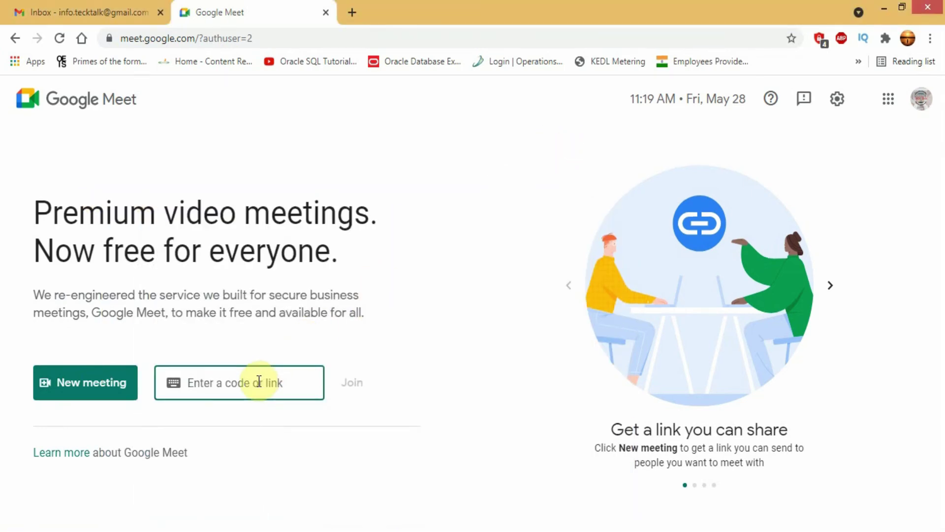
pyautogui.hotkey('ctrl', 'v')
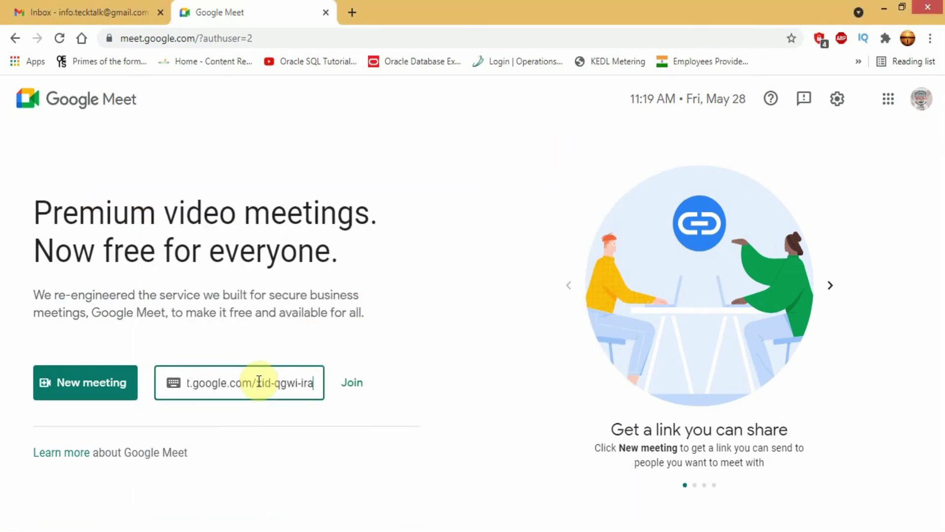
pyautogui.click(354, 383)
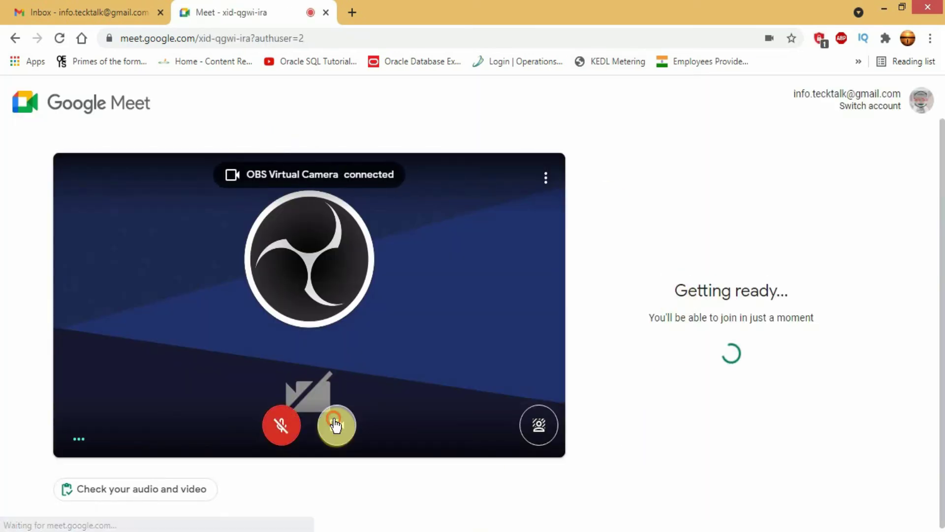
# - Join the meeting with the camera turned off, and leave it to return to the Google Meet home screen
pyautogui.click(334, 424)
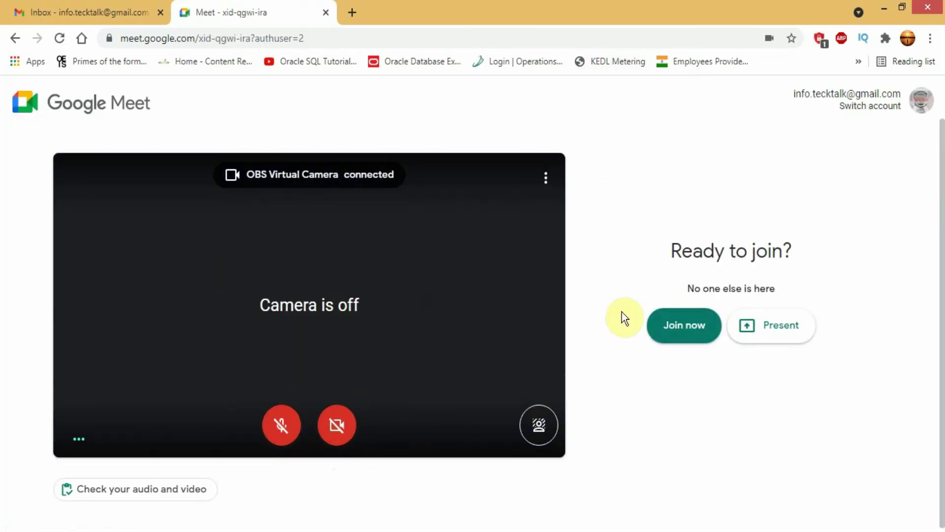
pyautogui.click(689, 326)
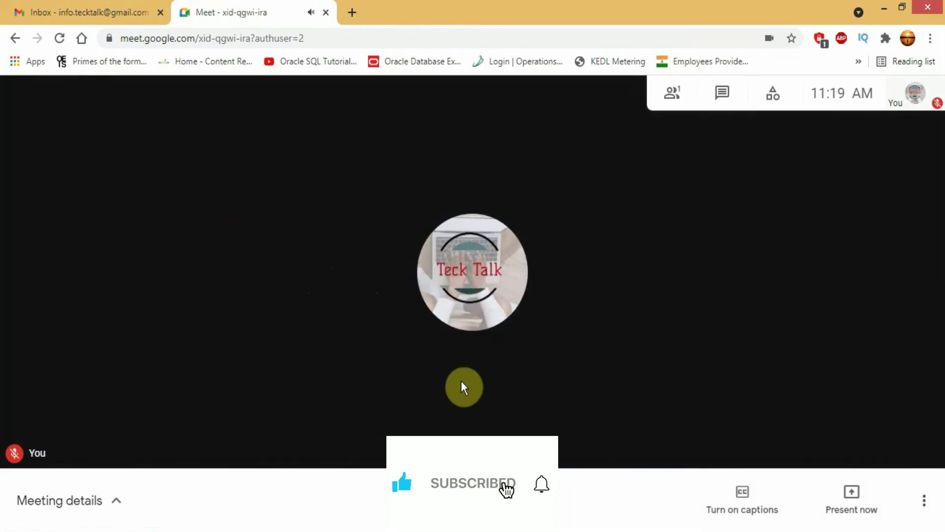
pyautogui.click(468, 499)
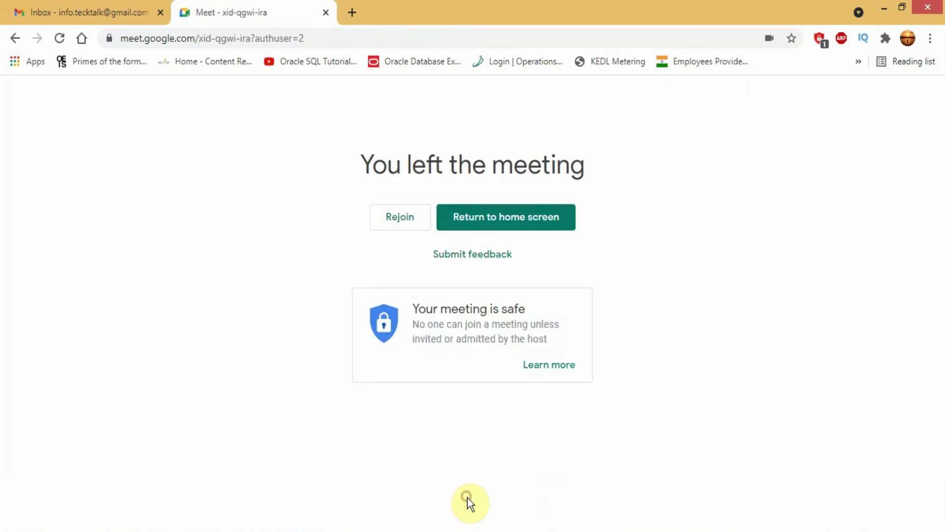
pyautogui.click(480, 221)
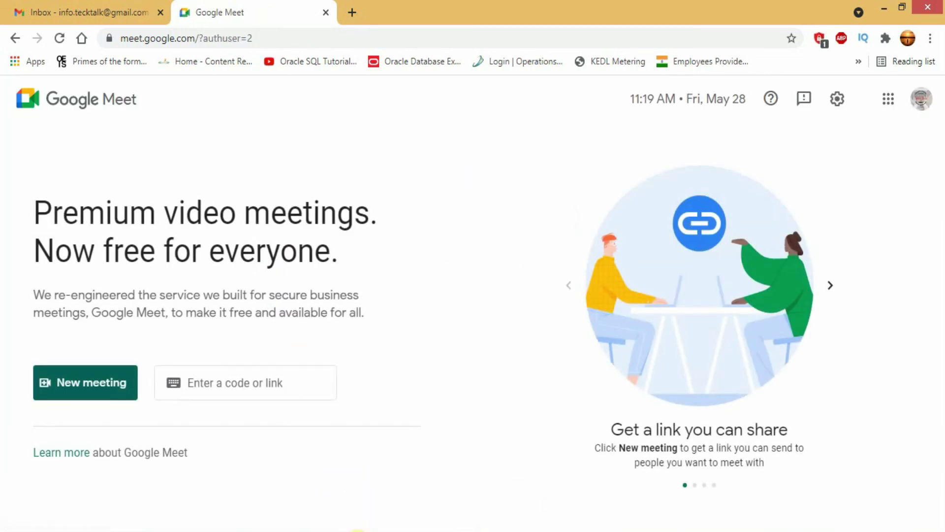
pyautogui.hotkey('alt', 'Tab')
pyautogui.click(365, 255)
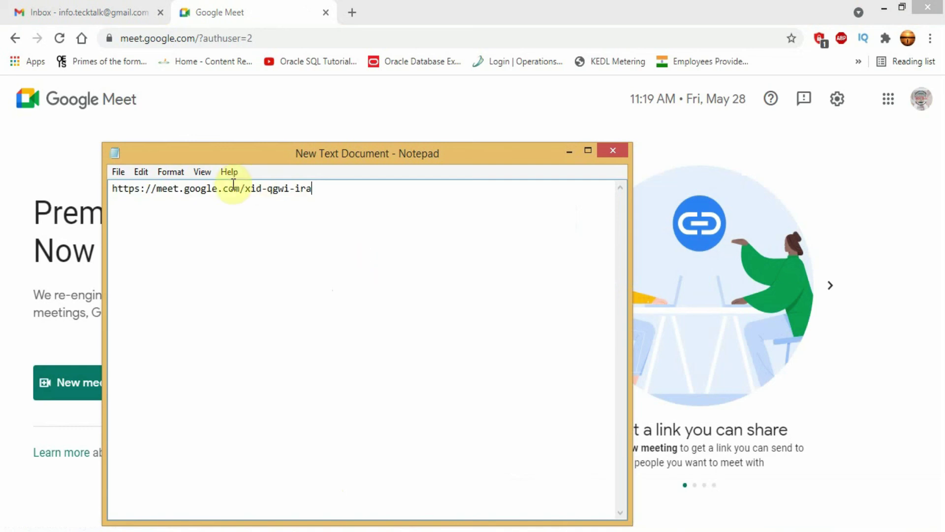
pyautogui.moveTo(245, 188); pyautogui.dragTo(328, 191)
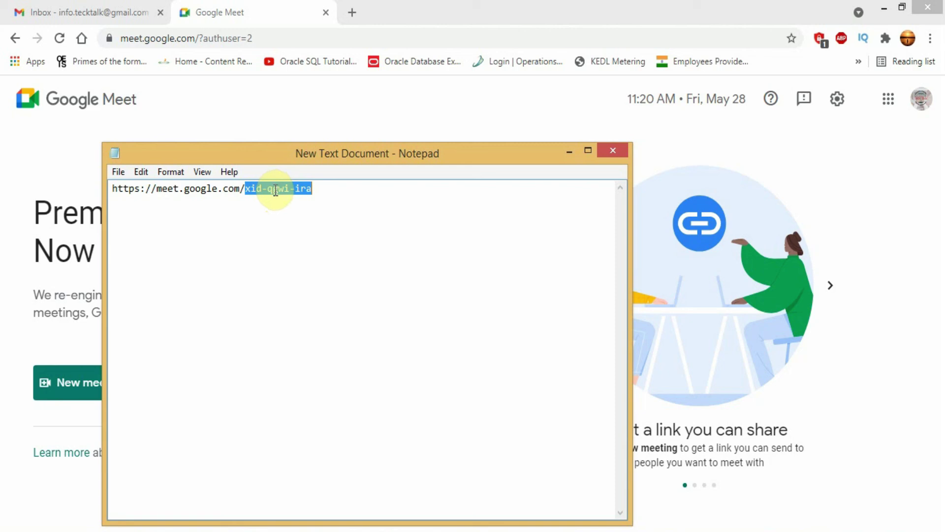
pyautogui.click(389, 530)
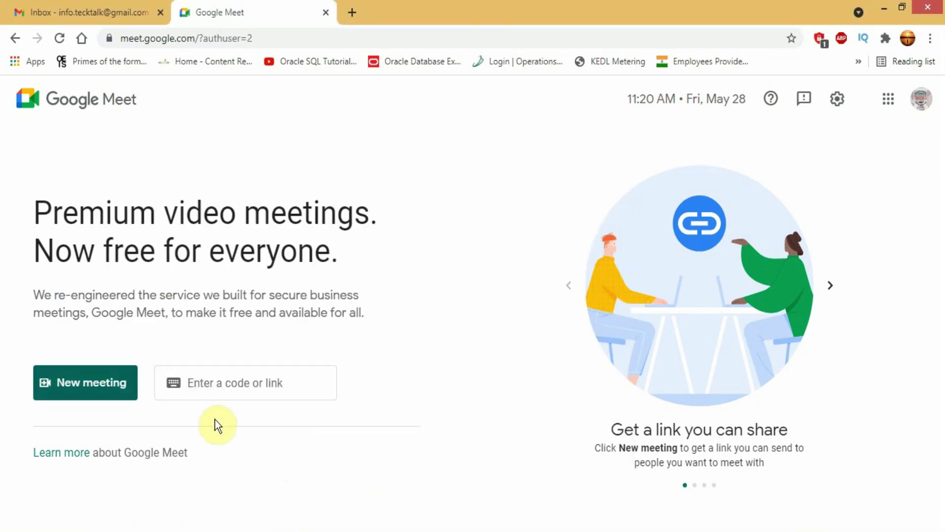
pyautogui.click(230, 390)
pyautogui.hotkey('ctrl', 'v')
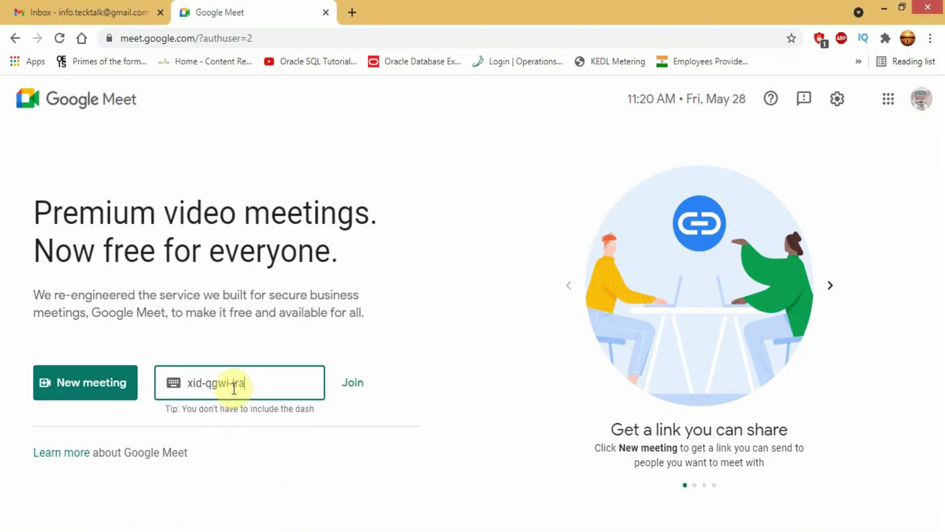
pyautogui.click(354, 384)
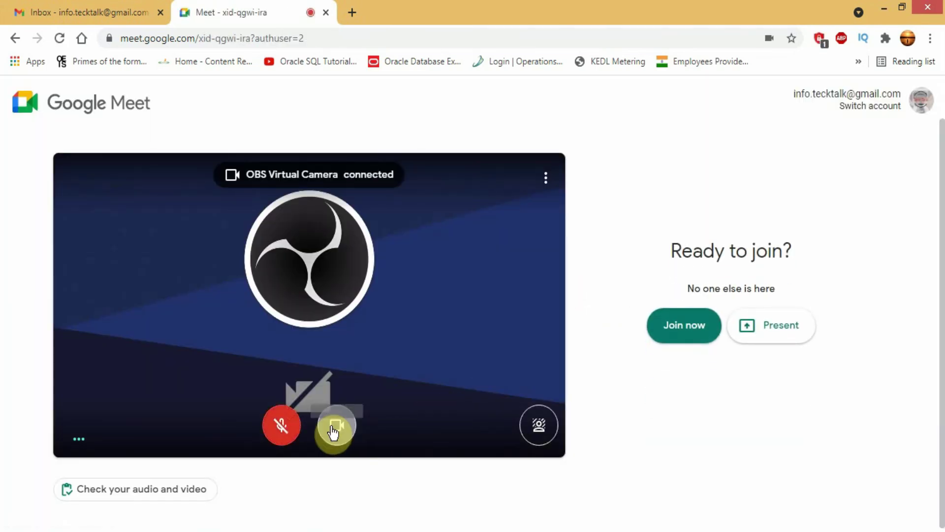
# - Turn off the camera to join the meeting opened by its code, and leave the call
pyautogui.click(340, 427)
pyautogui.click(682, 338)
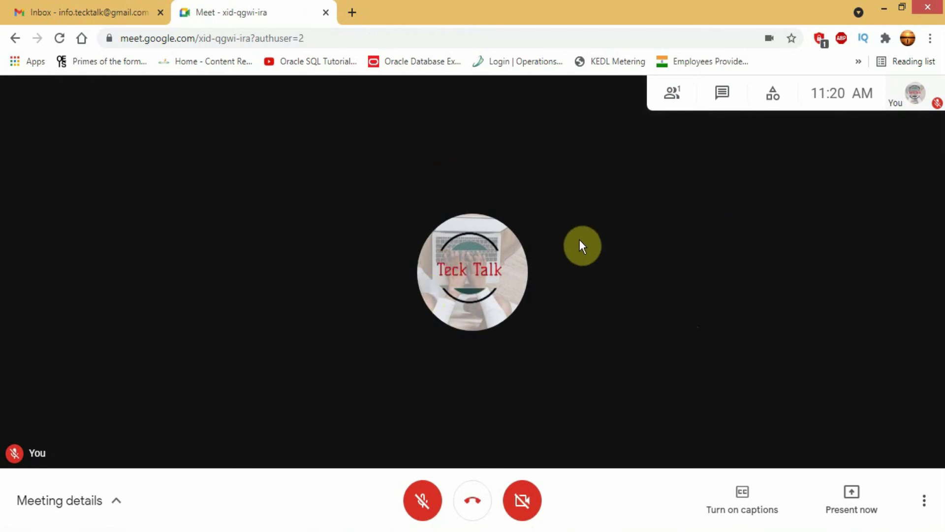
pyautogui.click(478, 500)
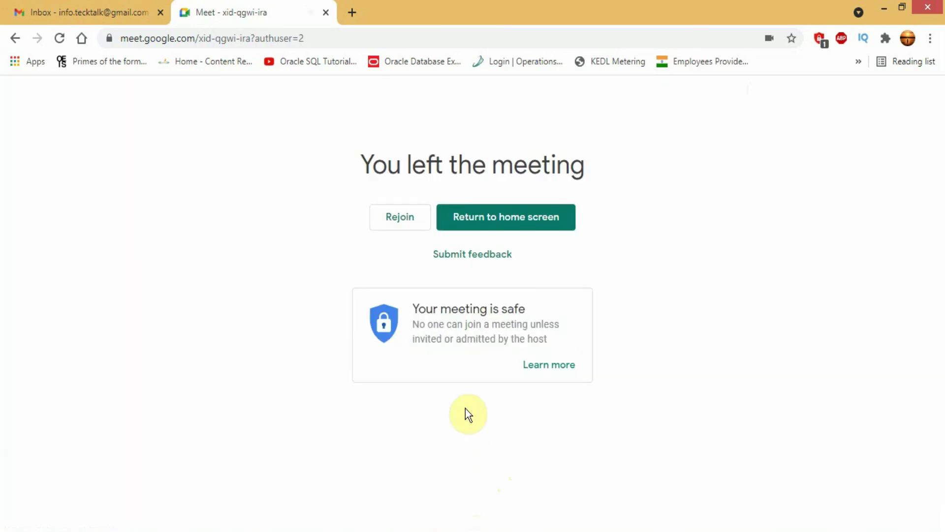